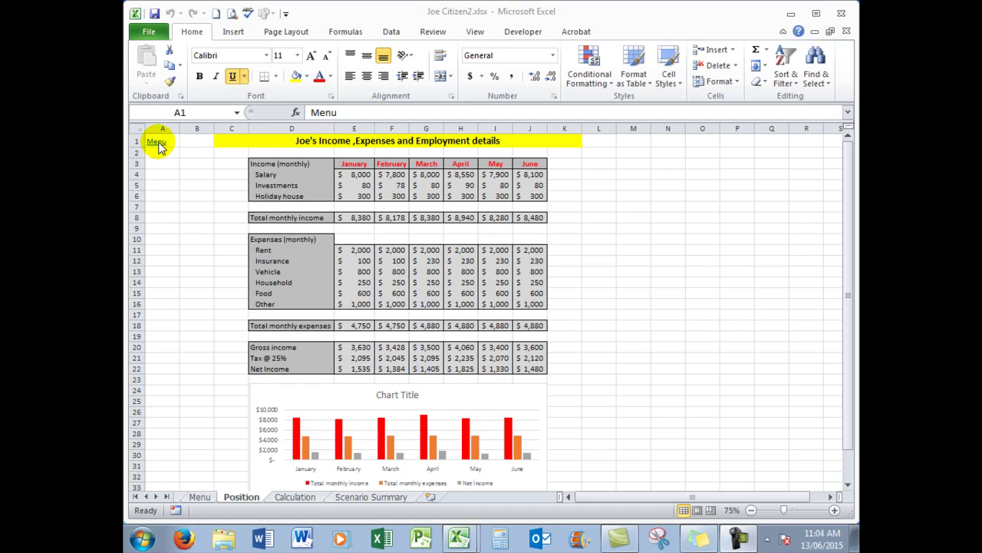
- Follow the Menu cell's link to the Menu sheet, then return to the Position sheet
key("F2")
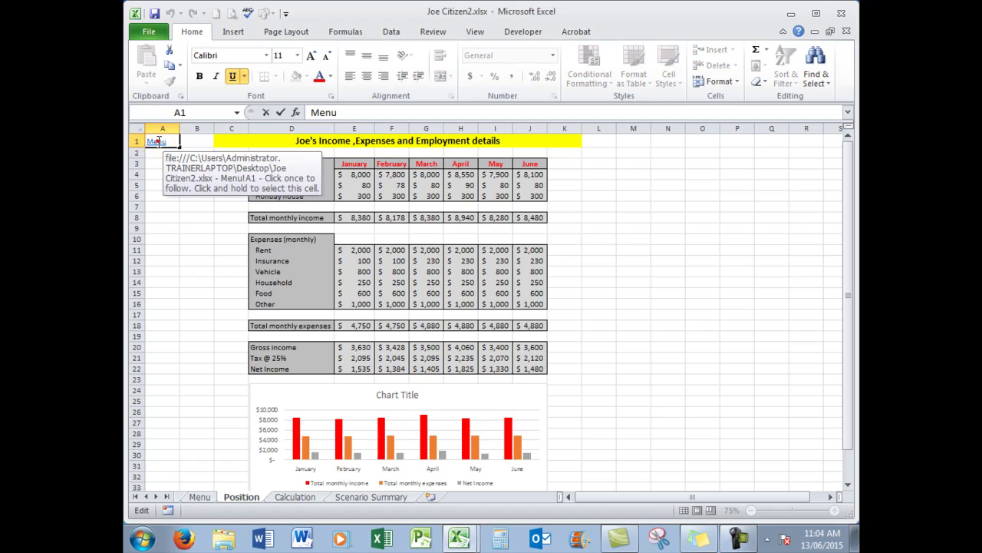
left_click(162, 196)
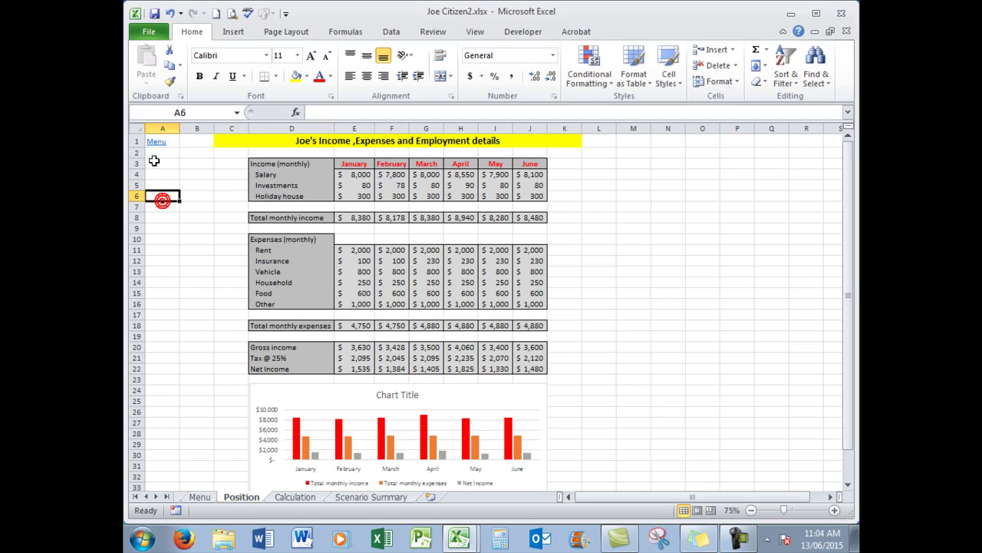
left_click(156, 144)
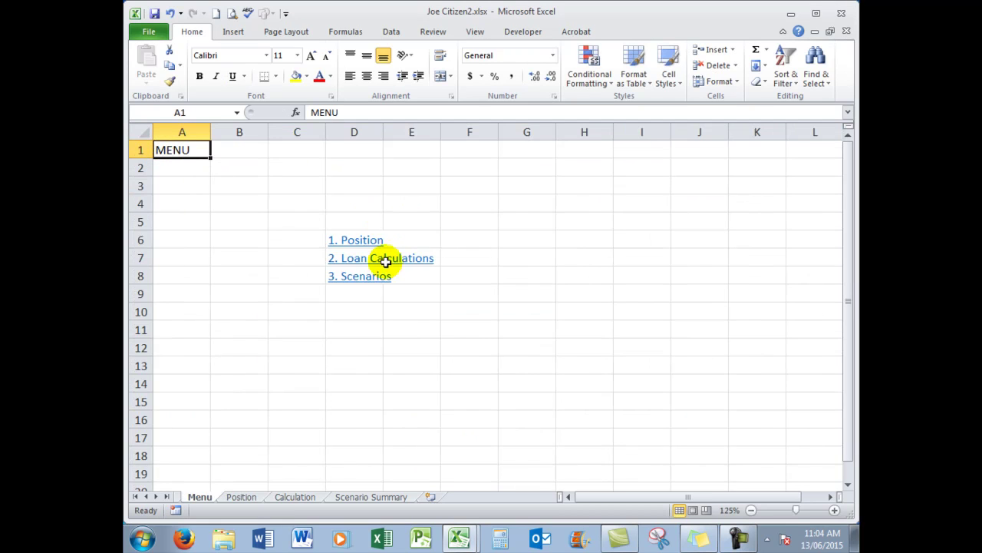
left_click(355, 247)
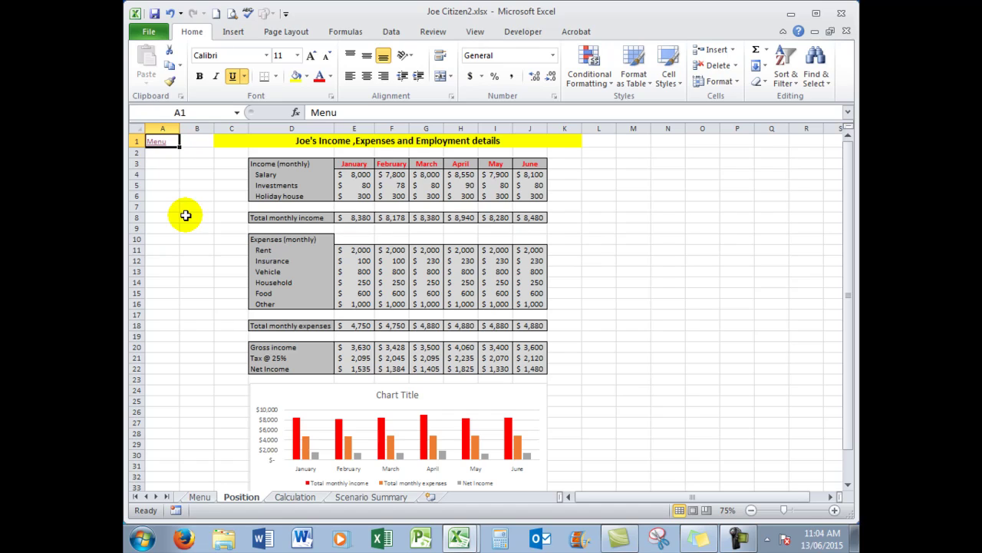
- Bring Joe Citizen3.xlsx to the front from the Excel taskbar window list
left_click(460, 539)
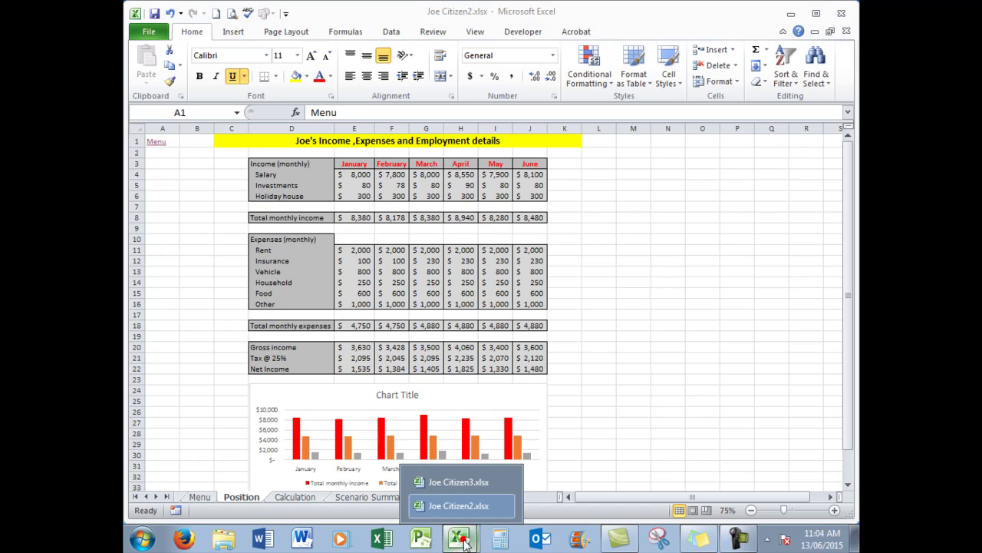
left_click(463, 483)
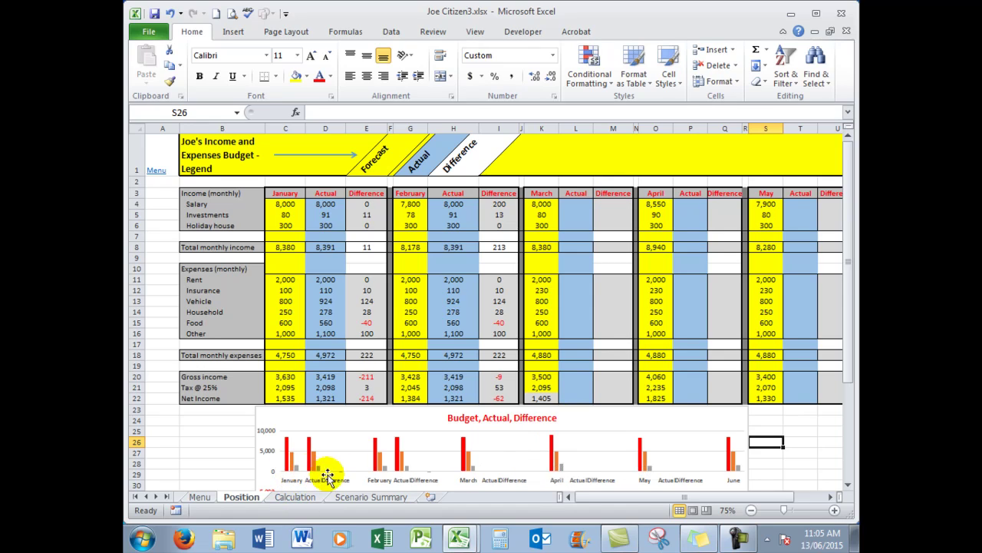
mouse_move(381, 463)
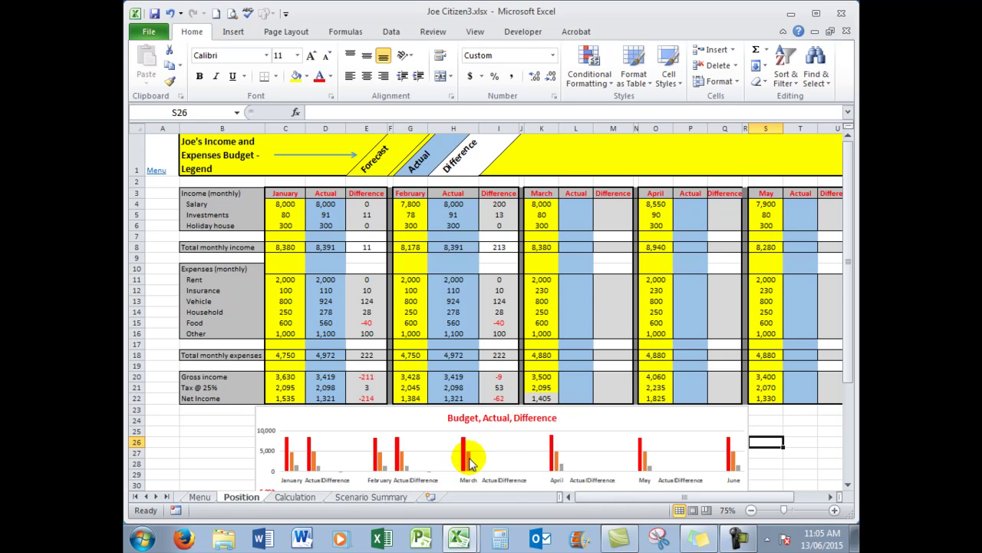
mouse_move(469, 461)
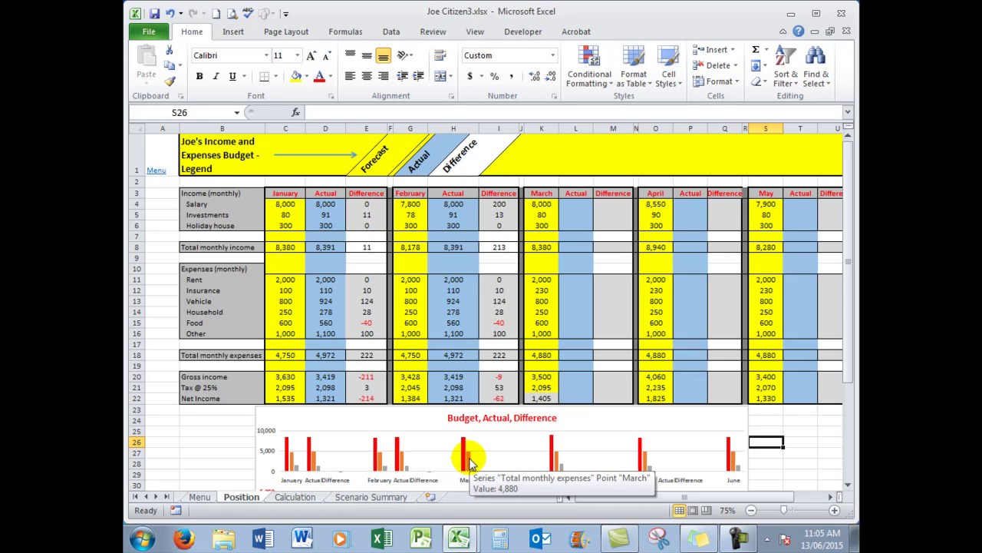
left_click(367, 204)
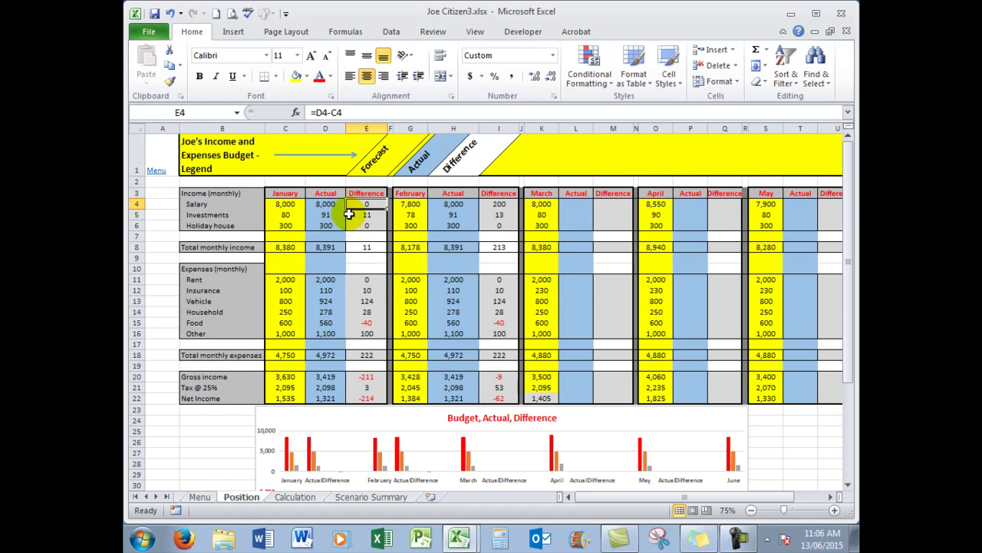
left_click(366, 215)
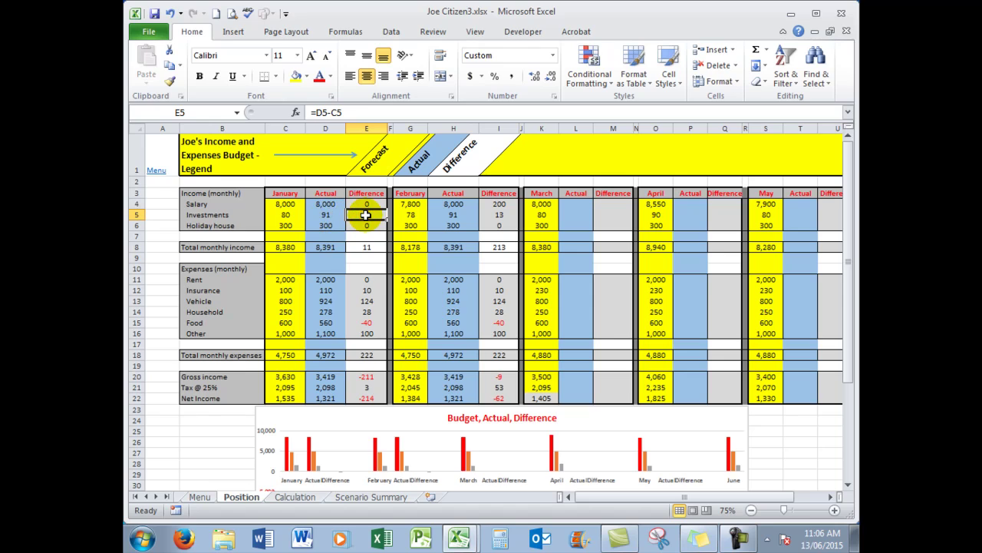
left_click(366, 204)
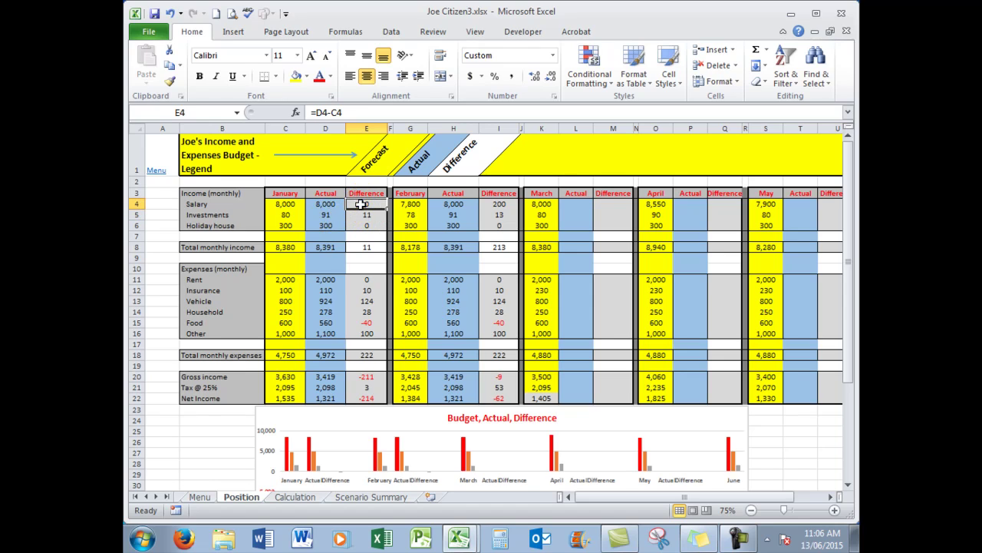
left_click(369, 247)
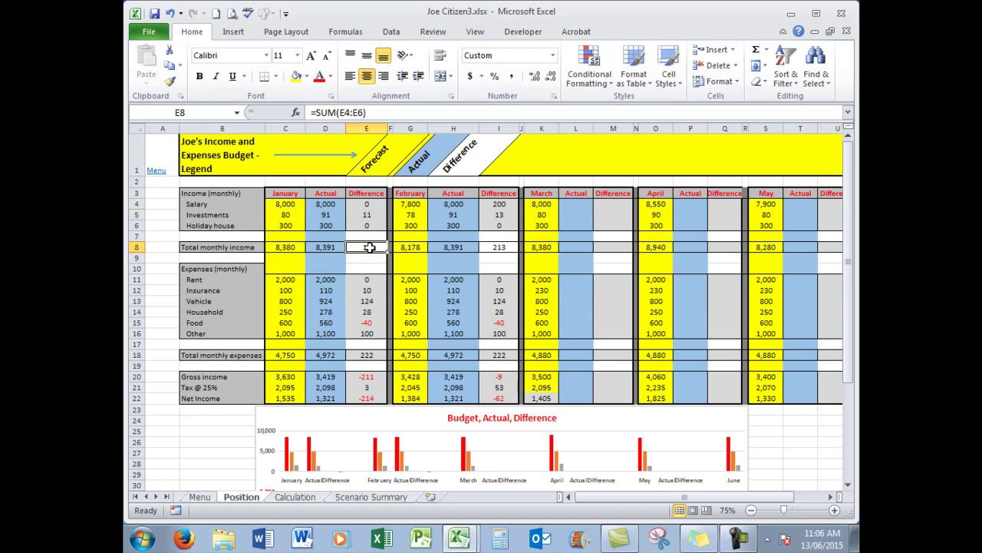
- Apply the custom format #,##0;[Red]-#,##0 to every cell so negatives like -40 show red
left_click(139, 129)
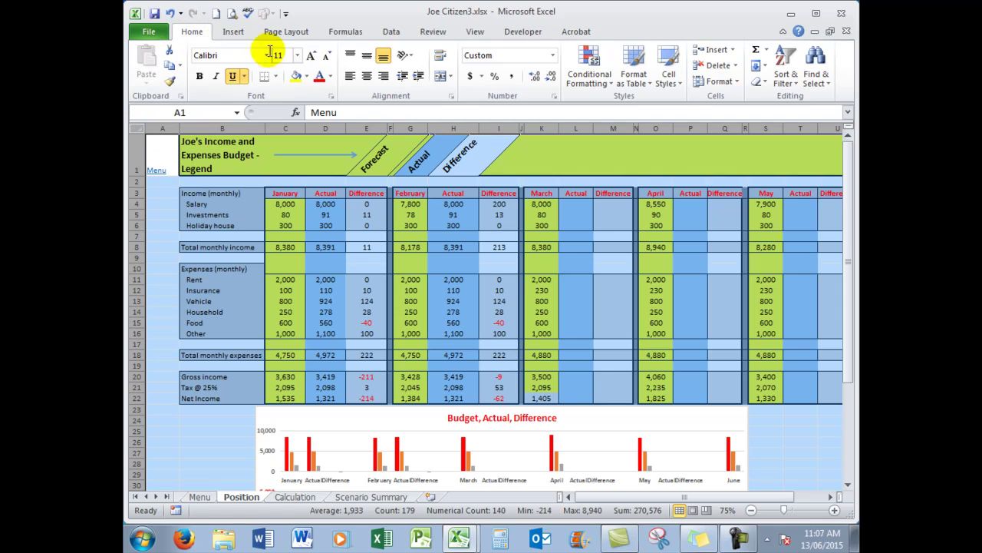
left_click(554, 95)
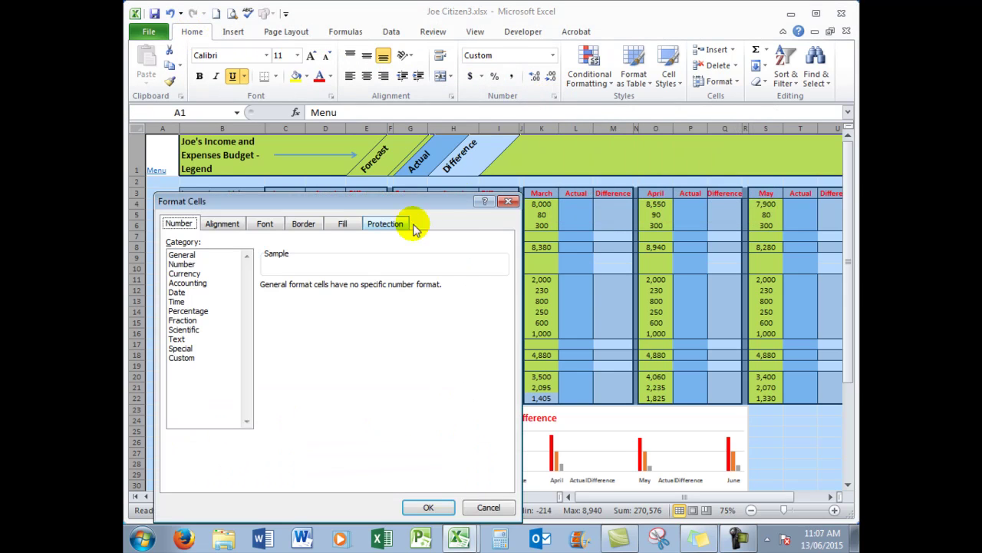
left_click(184, 359)
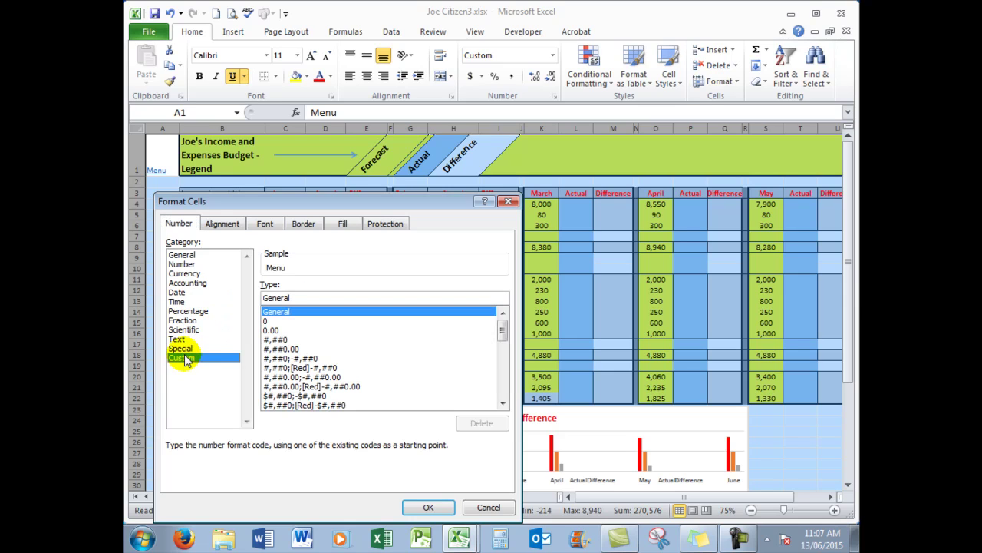
left_click(297, 368)
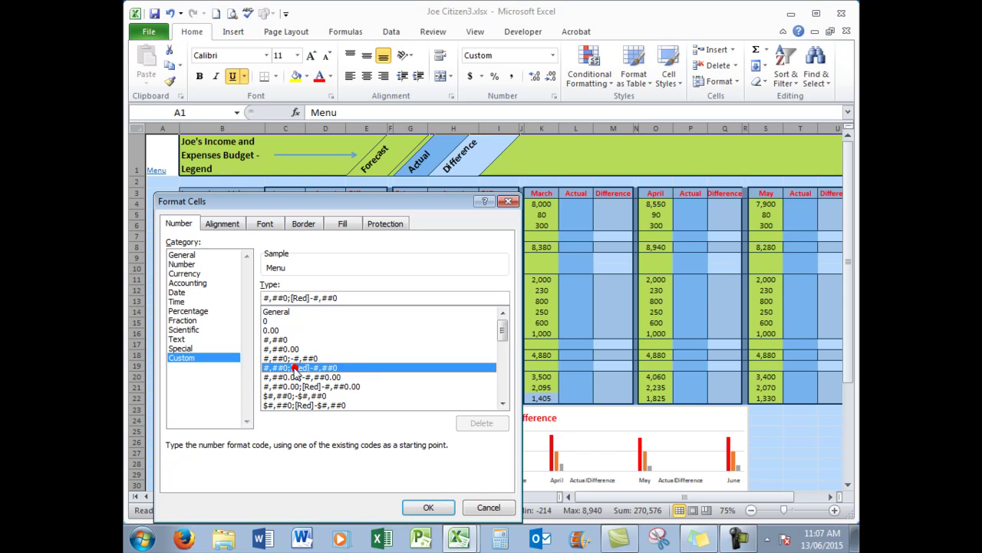
left_click(291, 298)
left_click_drag(291, 298, 311, 300)
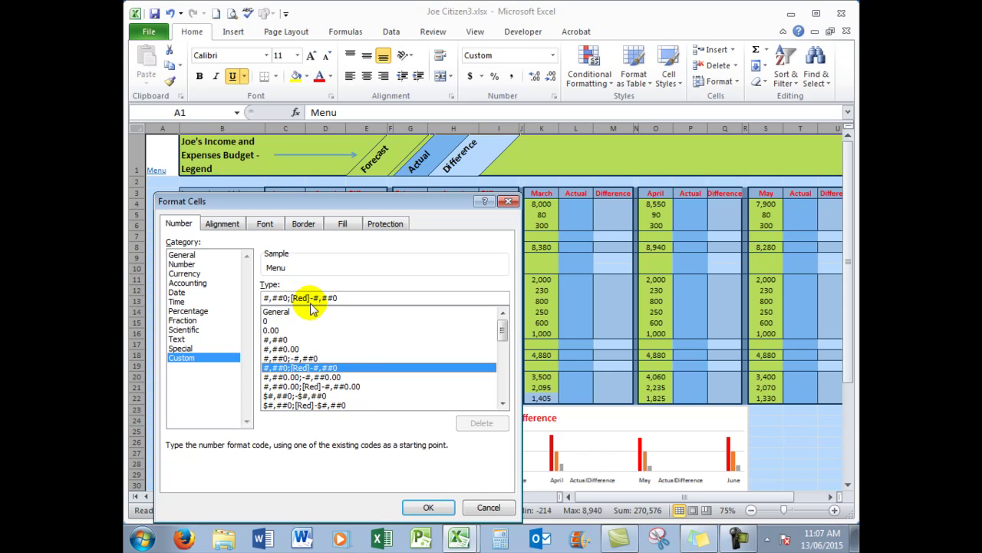
left_click(311, 299)
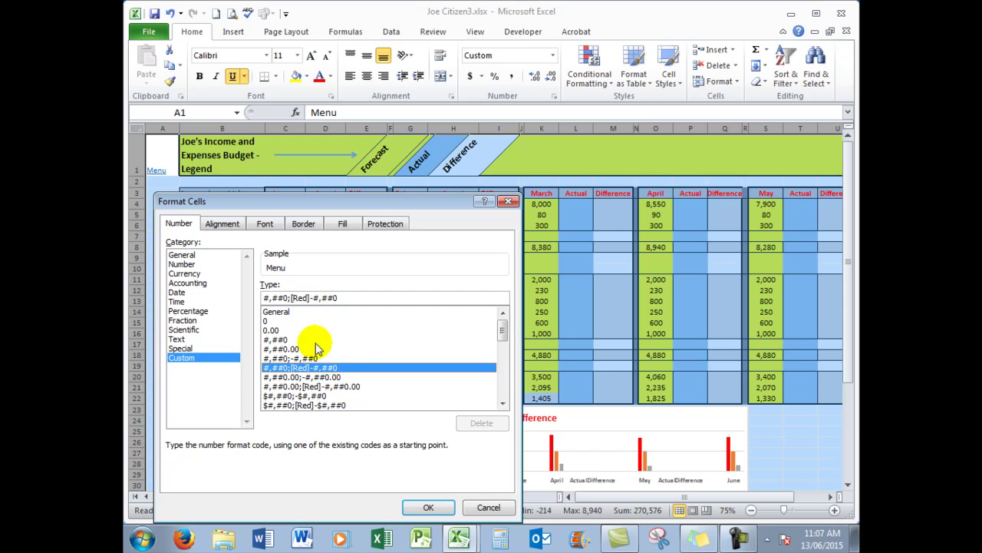
left_click(425, 507)
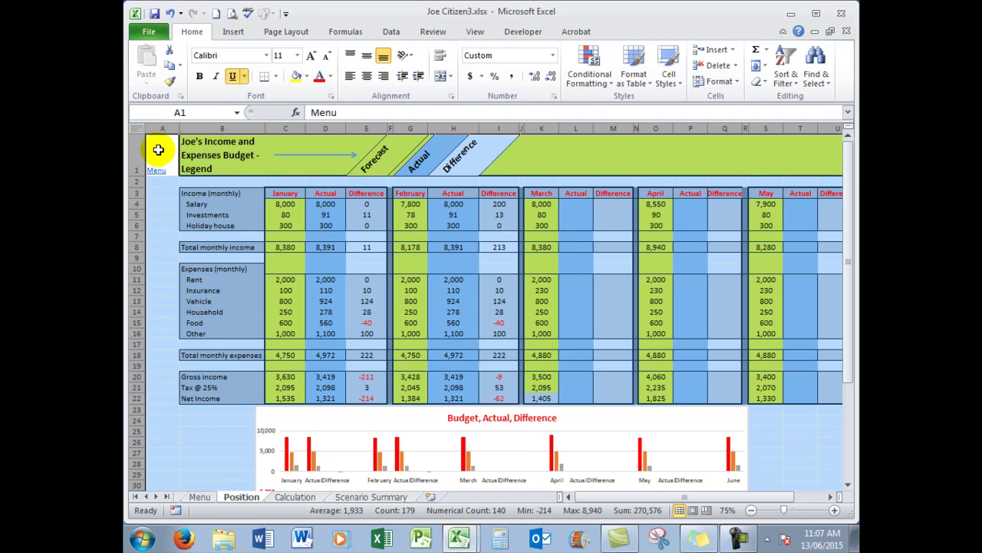
left_click(162, 191)
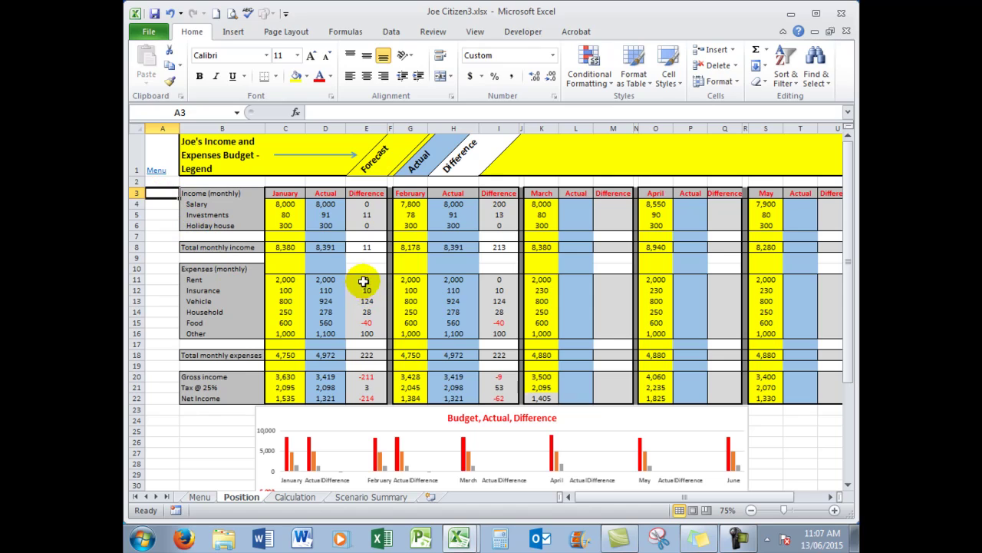
left_click(367, 355)
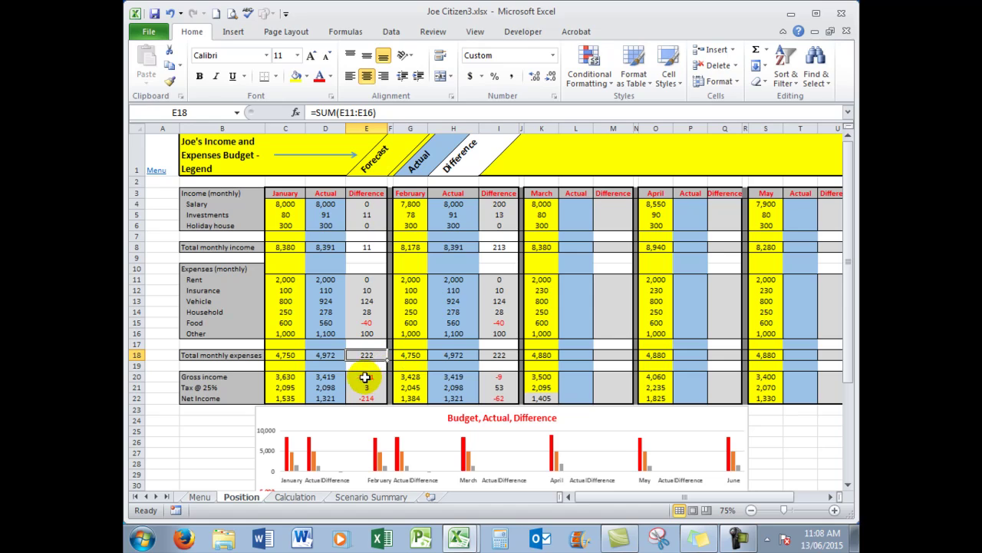
left_click(367, 377)
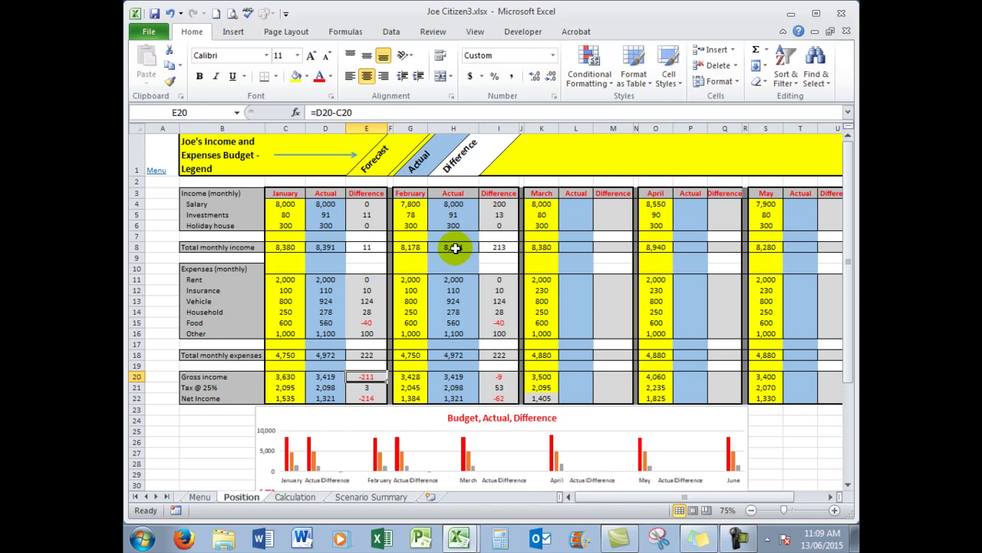
left_click(455, 247)
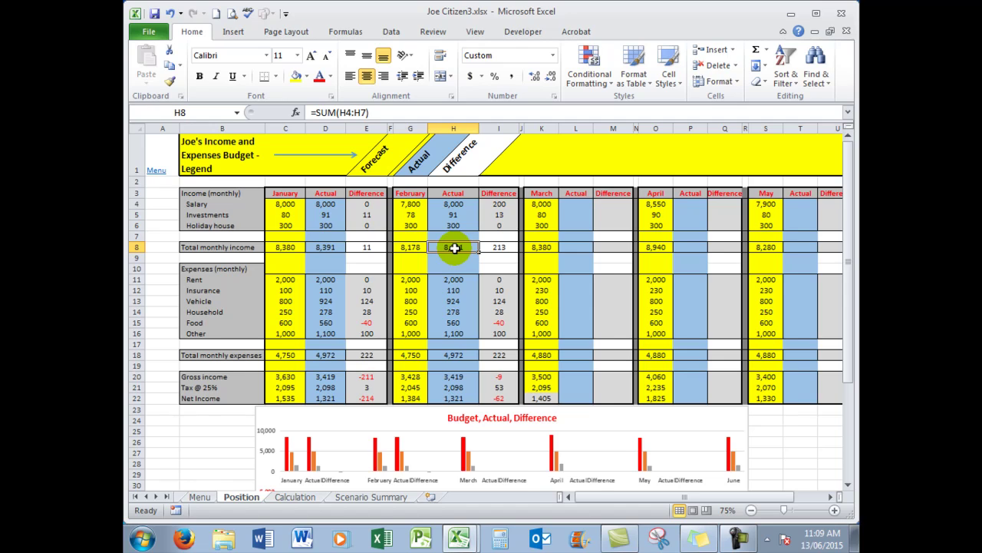
right_click(455, 247)
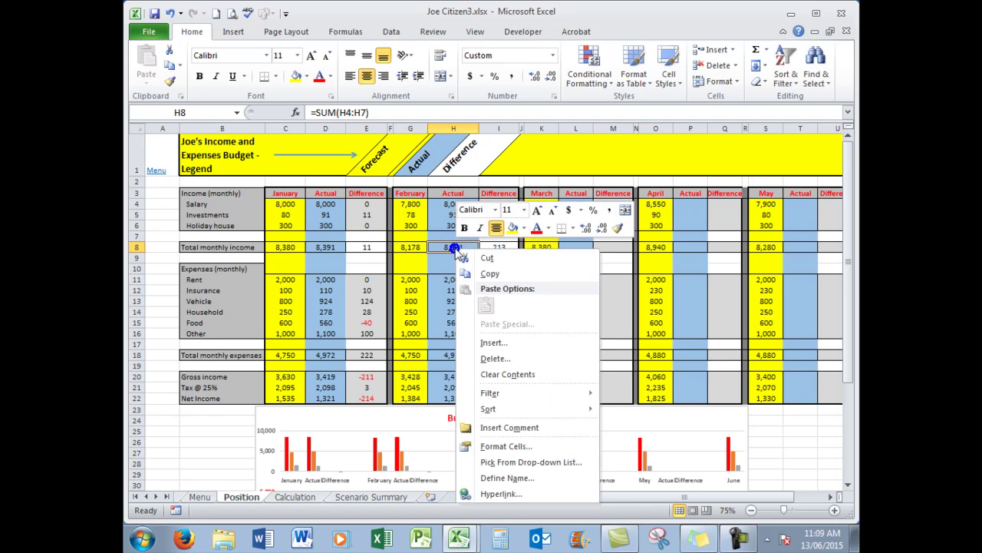
left_click(490, 275)
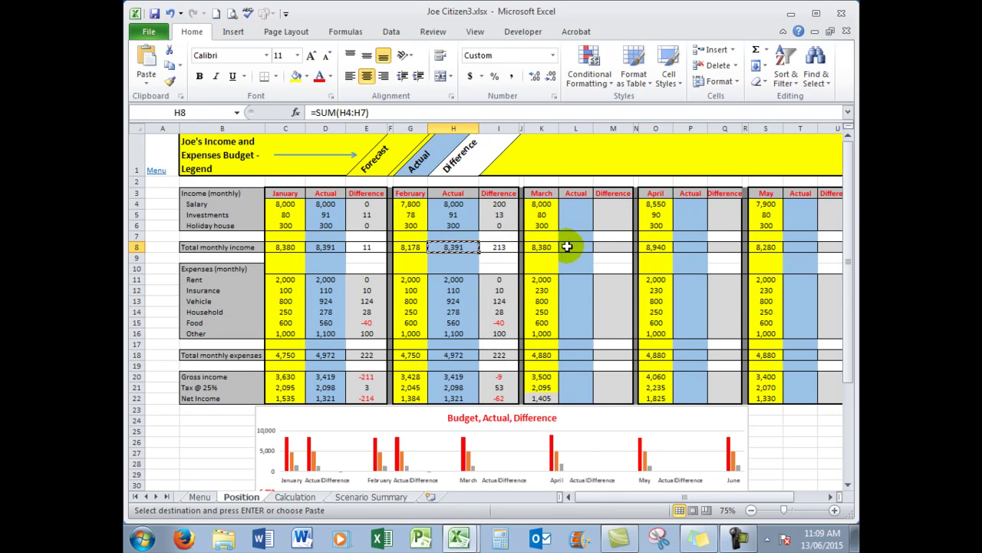
right_click(568, 245)
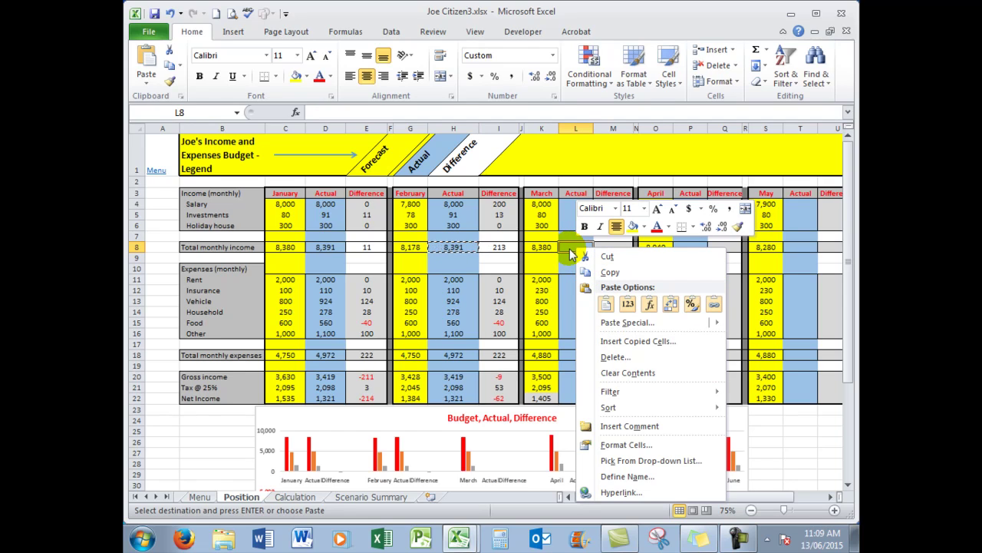
left_click(359, 257)
key("Escape")
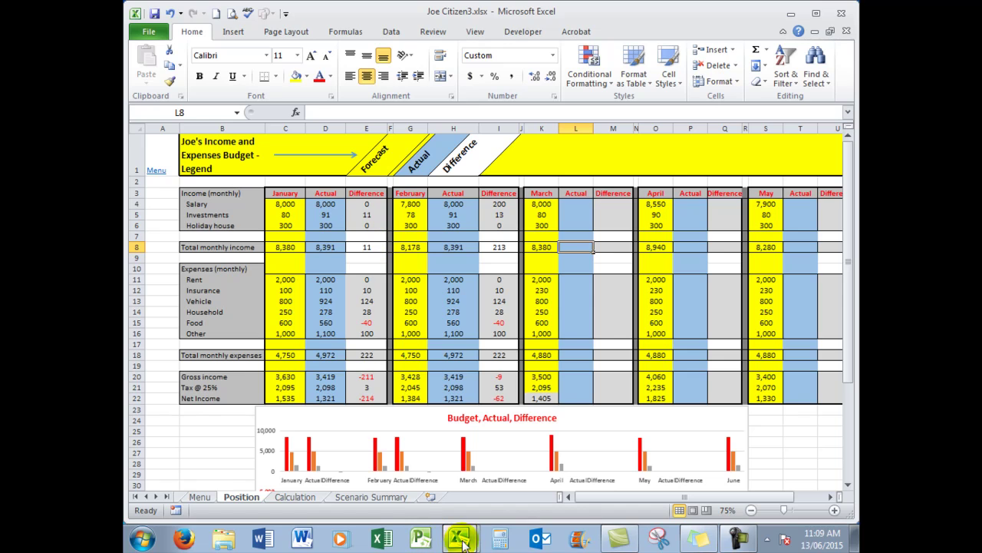
- In Joe Citizen2.xlsx, insert two blank columns before February and narrow column F to width 1.14
mouse_move(463, 542)
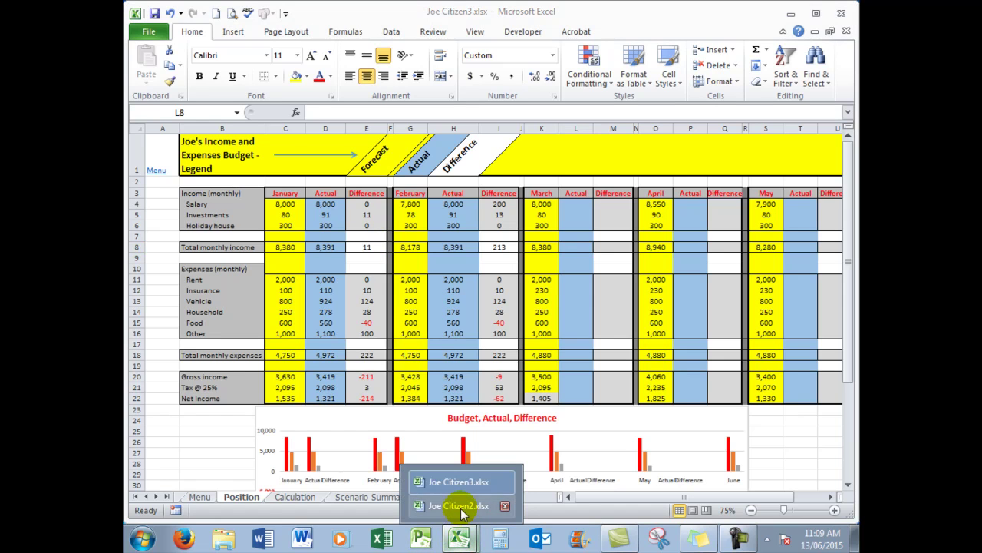
left_click(464, 507)
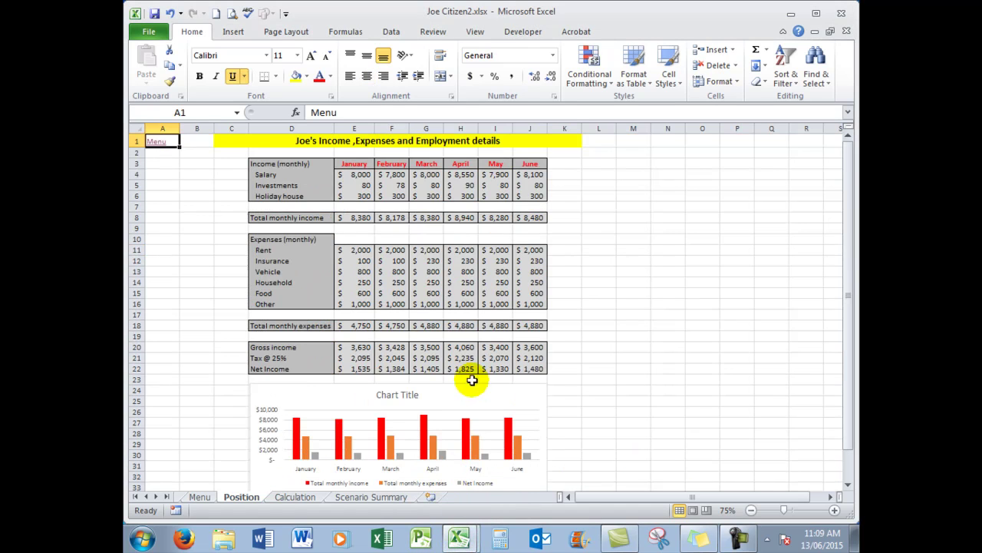
right_click(391, 128)
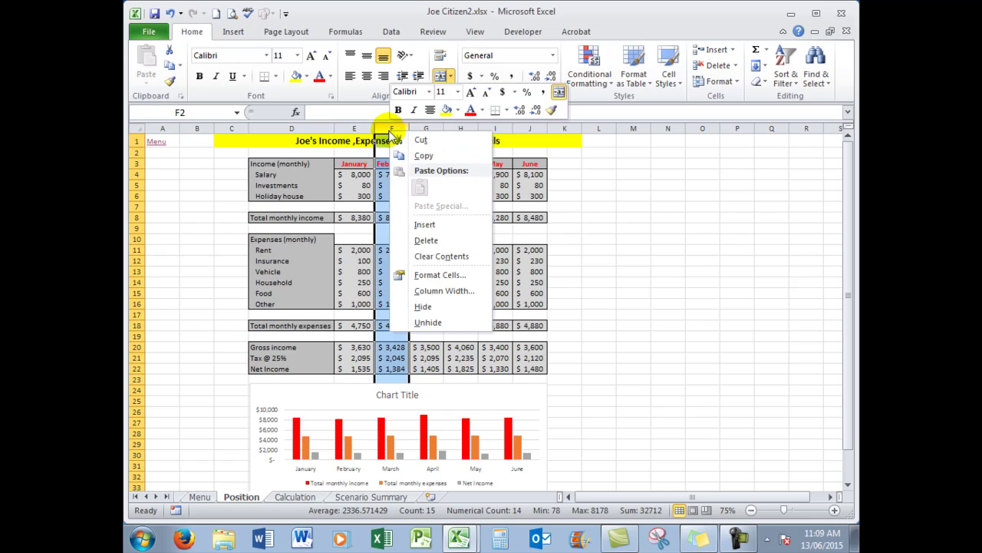
left_click(425, 225)
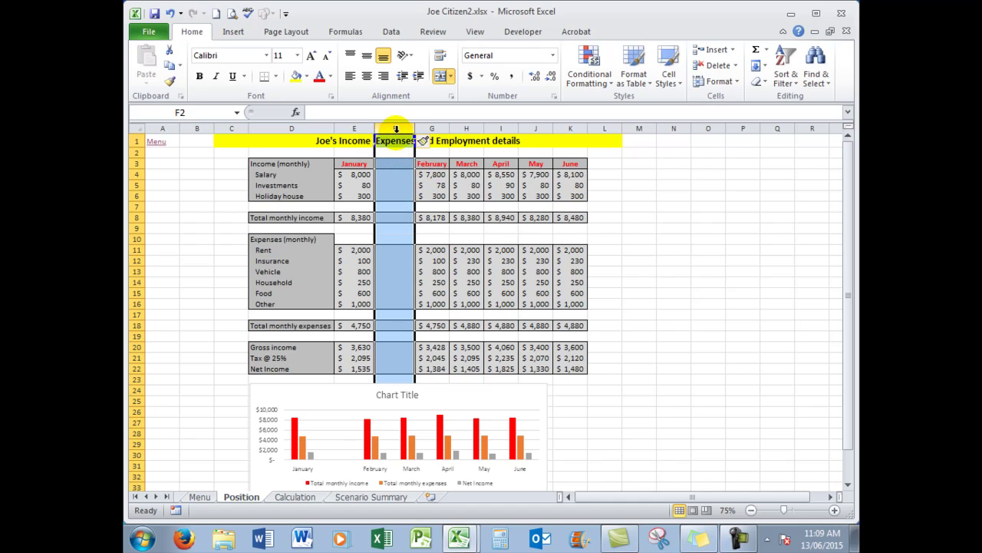
right_click(389, 126)
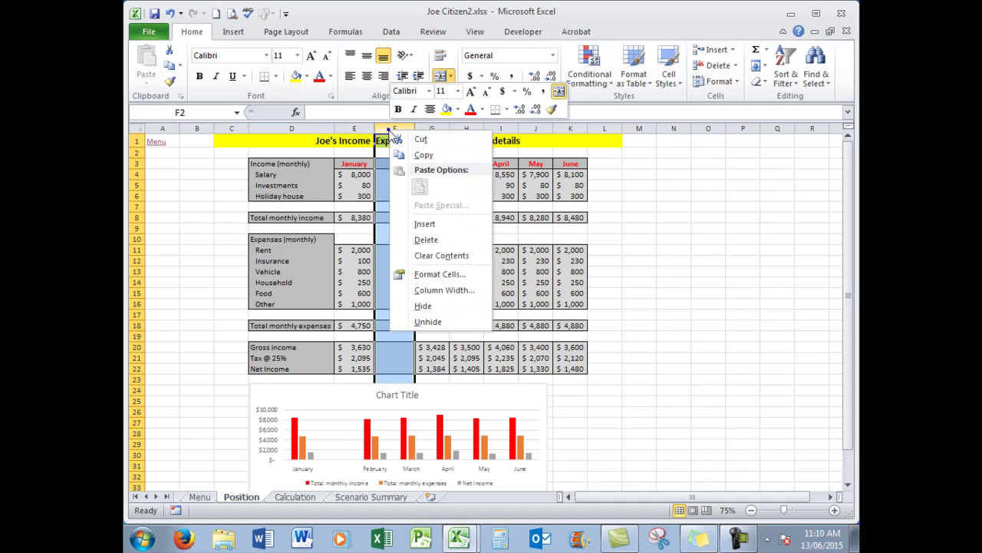
left_click(423, 225)
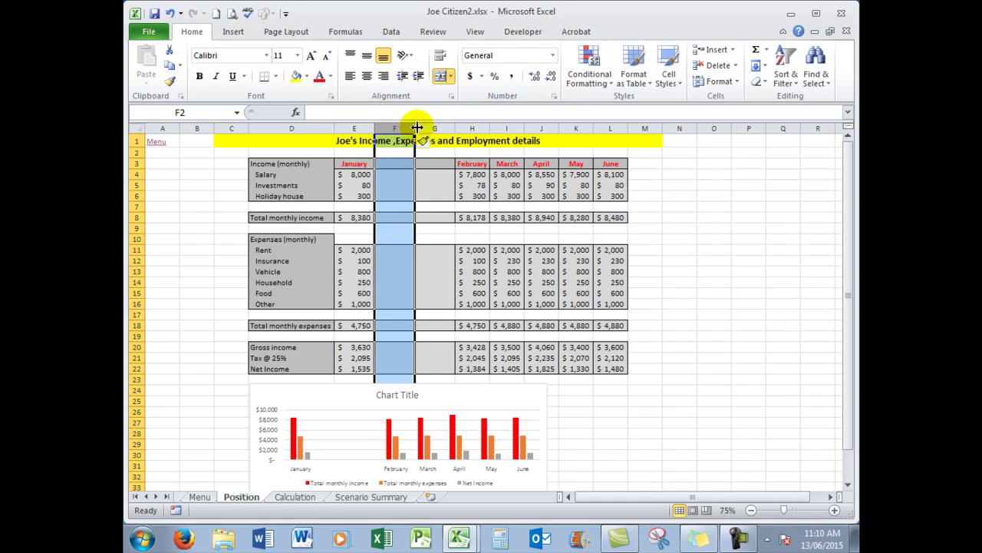
left_click_drag(417, 127, 381, 127)
- Fill divider cells F3 to F22 with a dark grey theme colour
left_click(378, 165)
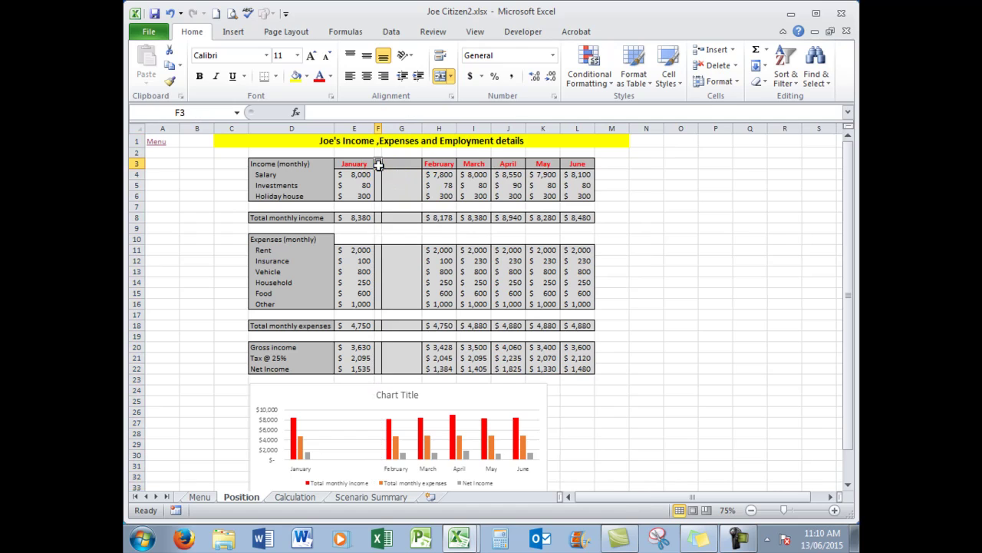
left_click_drag(378, 165, 378, 364)
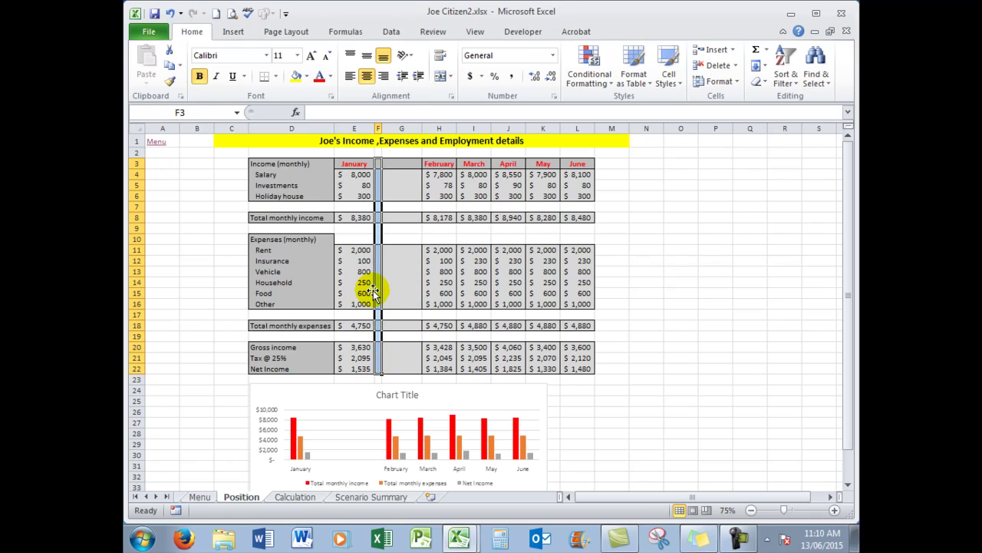
left_click(306, 76)
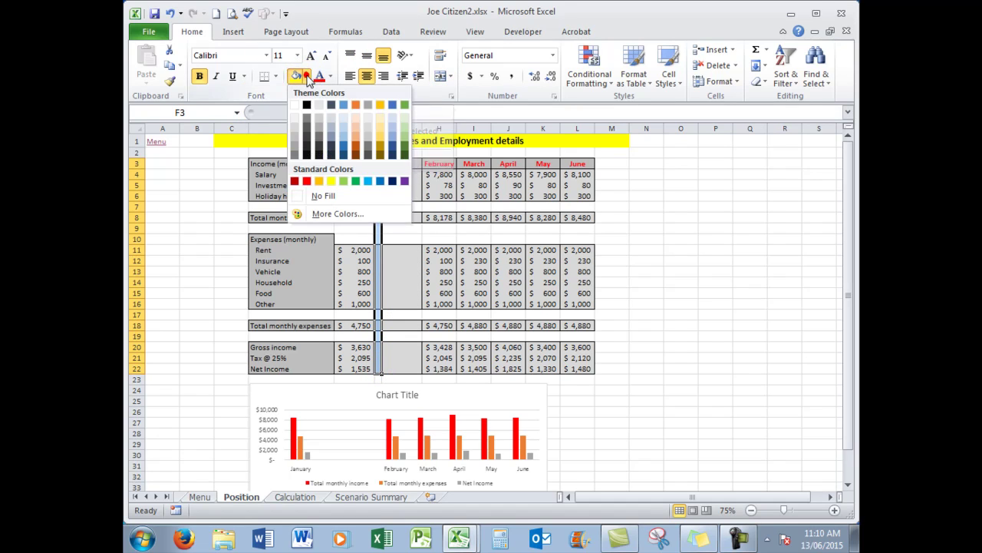
left_click(294, 155)
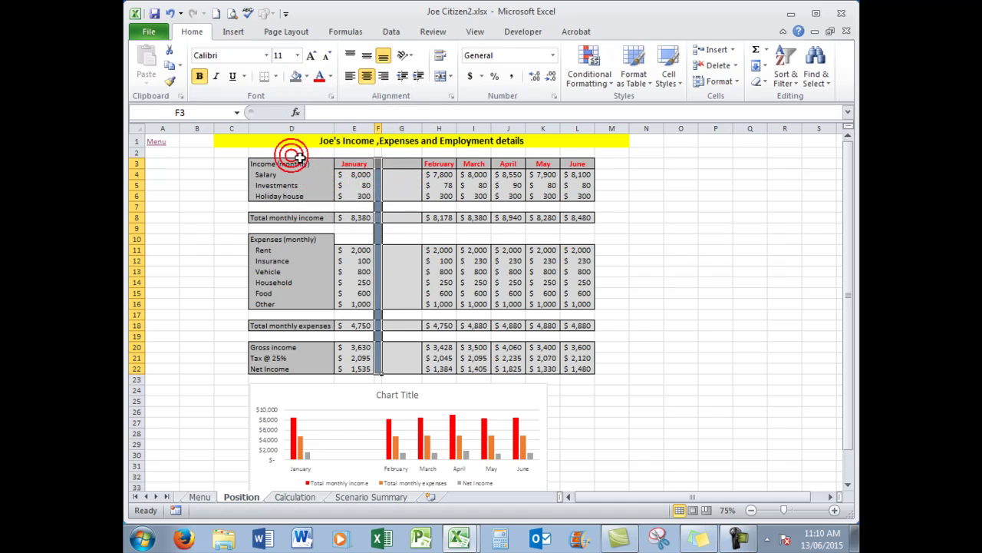
left_click(669, 247)
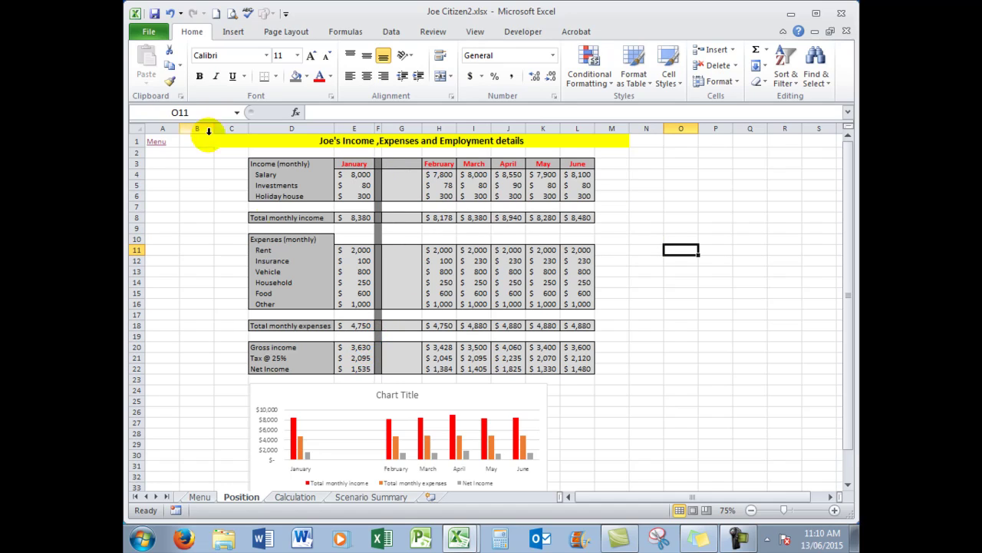
- Undo the divider changes, then redo twice to restore February's data in column F
left_click(171, 14)
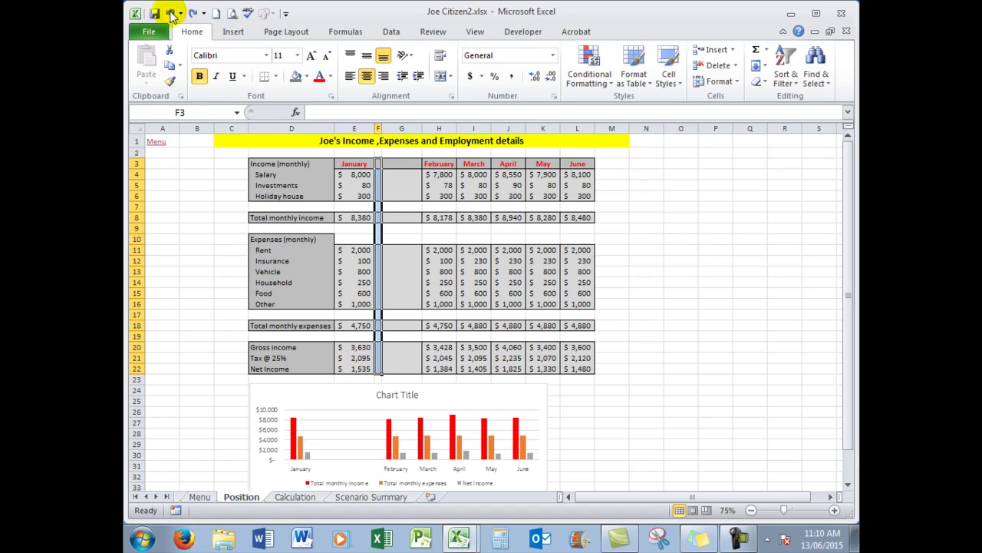
left_click(170, 14)
left_click(171, 14)
left_click(170, 14)
left_click(170, 14)
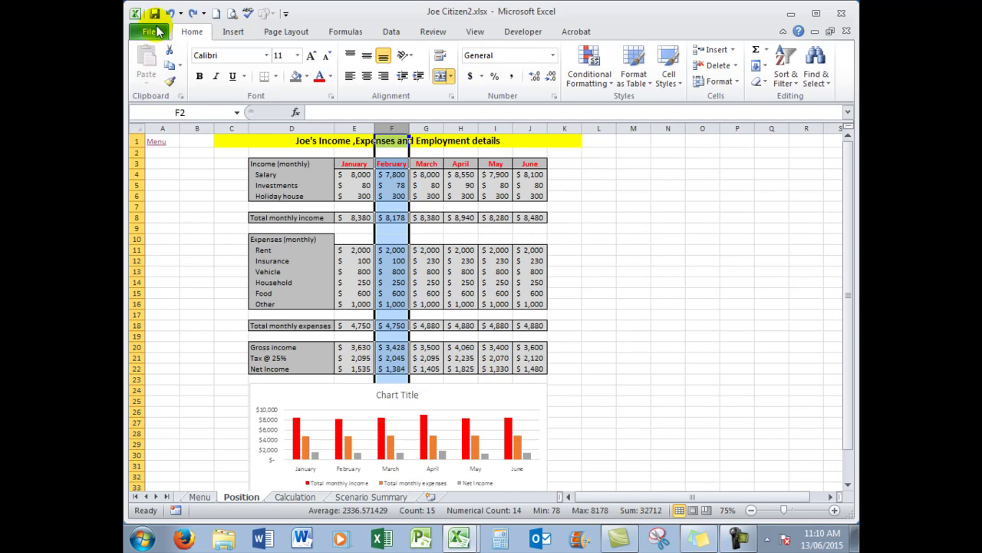
- Save Joe Citizen2.xlsx and switch back to the Joe Citizen3.xlsx workbook
left_click(154, 14)
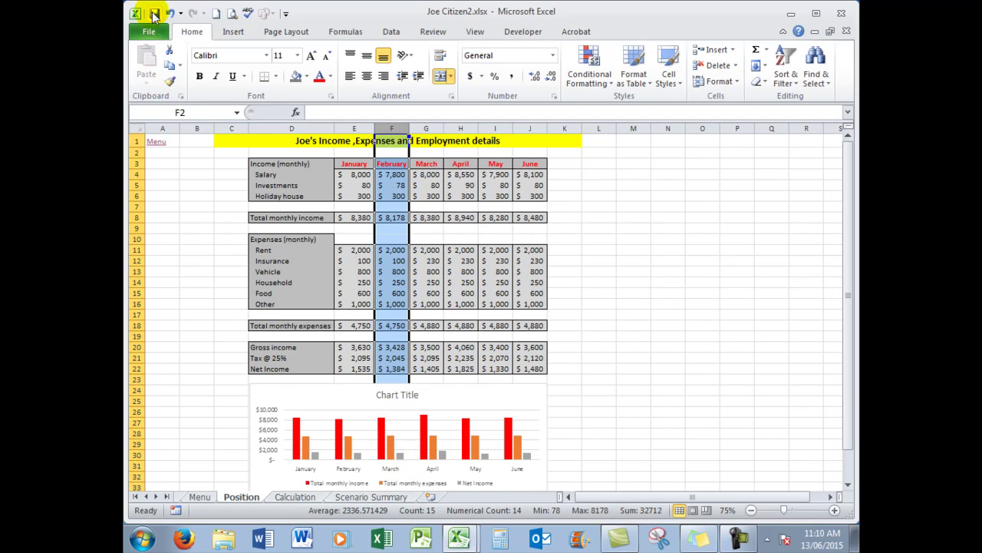
left_click(464, 541)
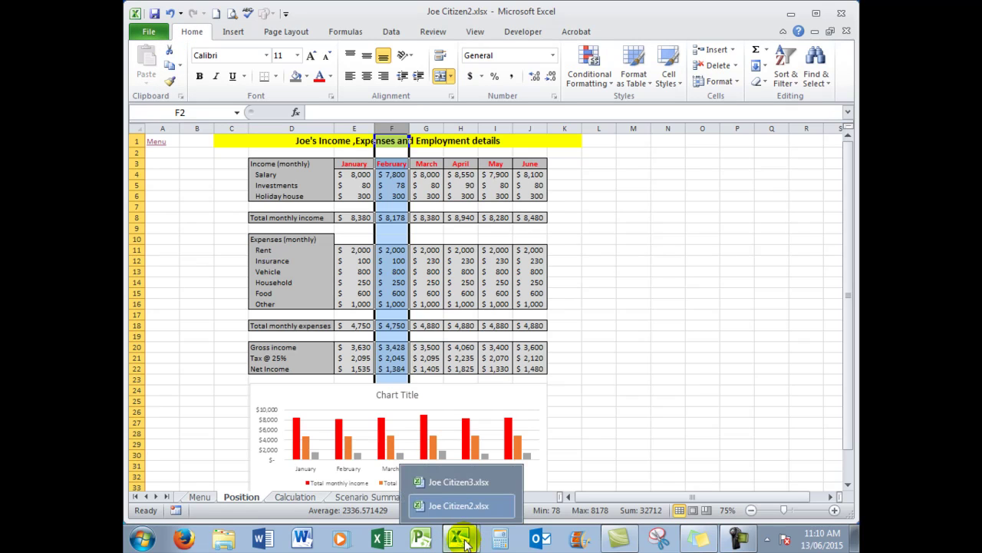
left_click(461, 488)
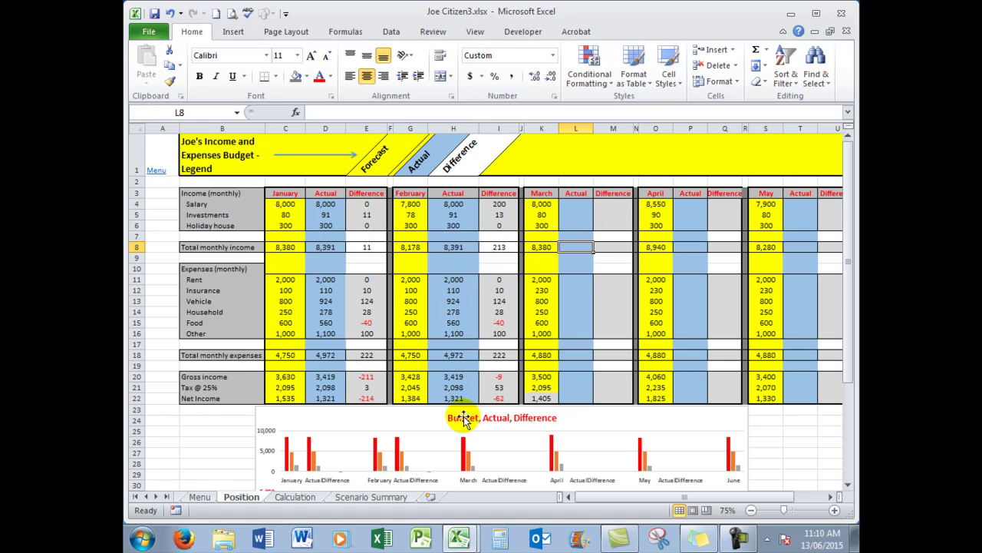
- Resize the Budget, Actual, Difference chart by dragging its right edge until it spans past the table's width
left_click(727, 424)
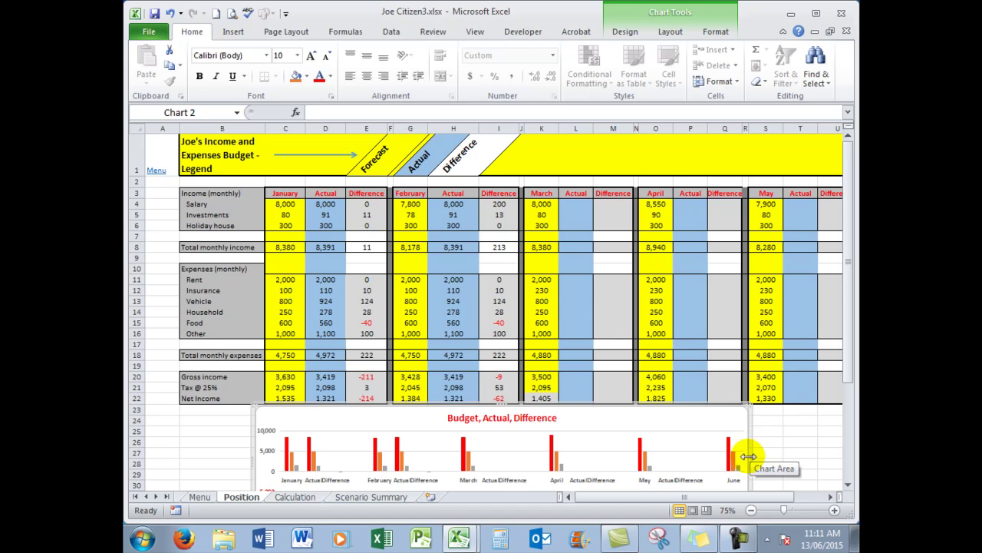
left_click_drag(750, 456, 492, 456)
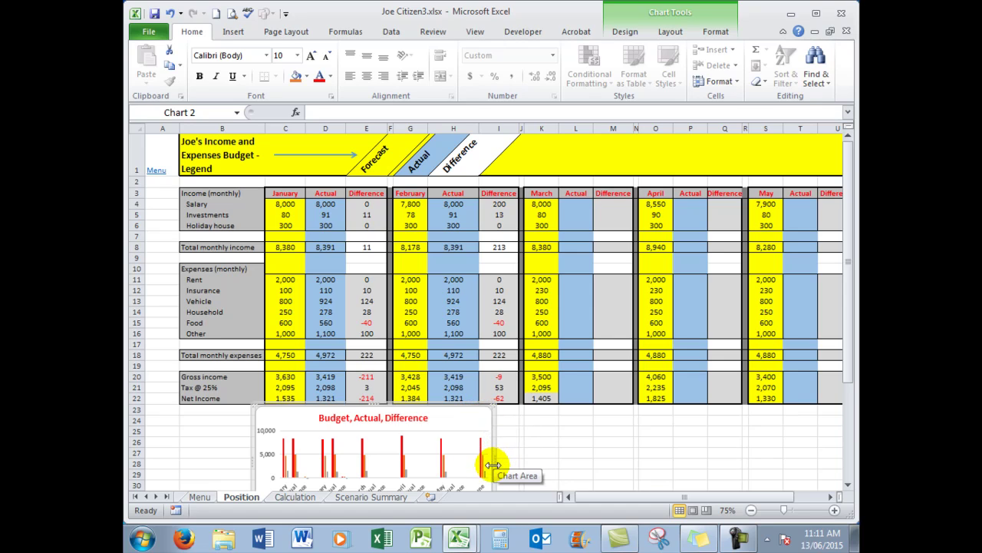
left_click_drag(495, 460, 814, 478)
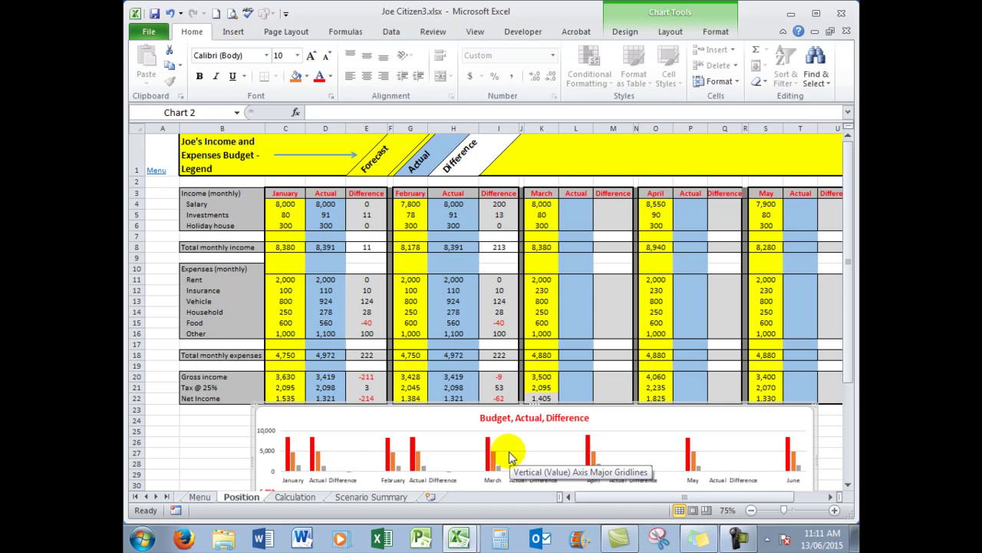
left_click(157, 172)
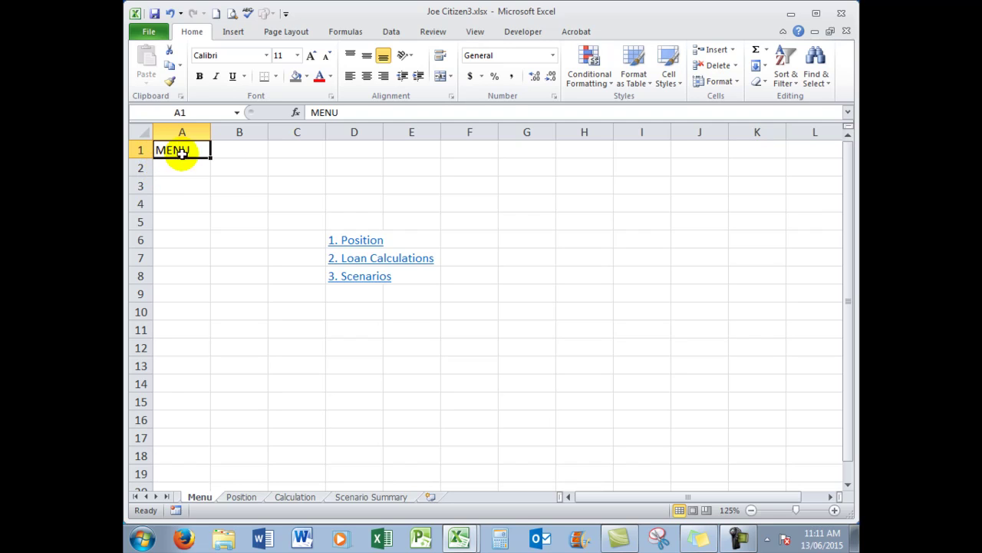
left_click(376, 248)
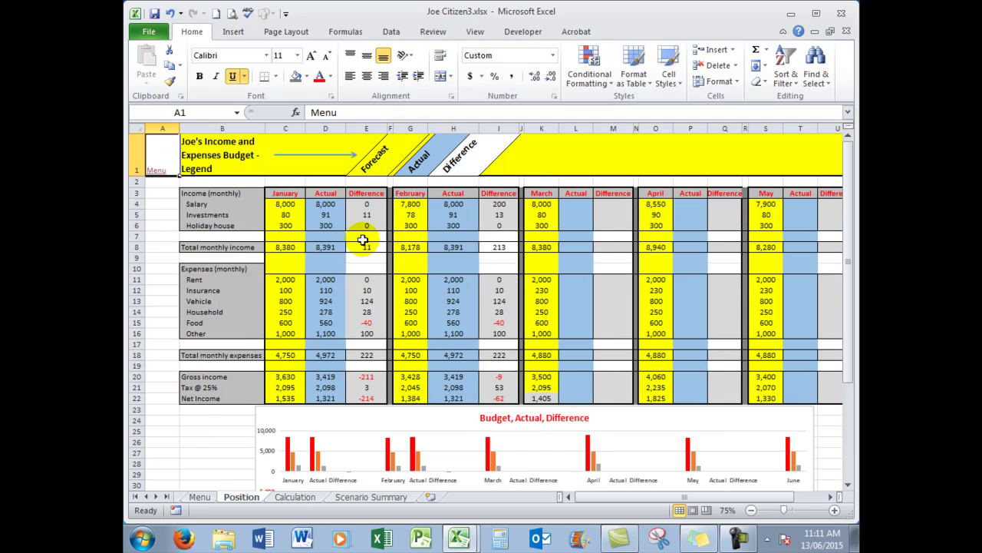